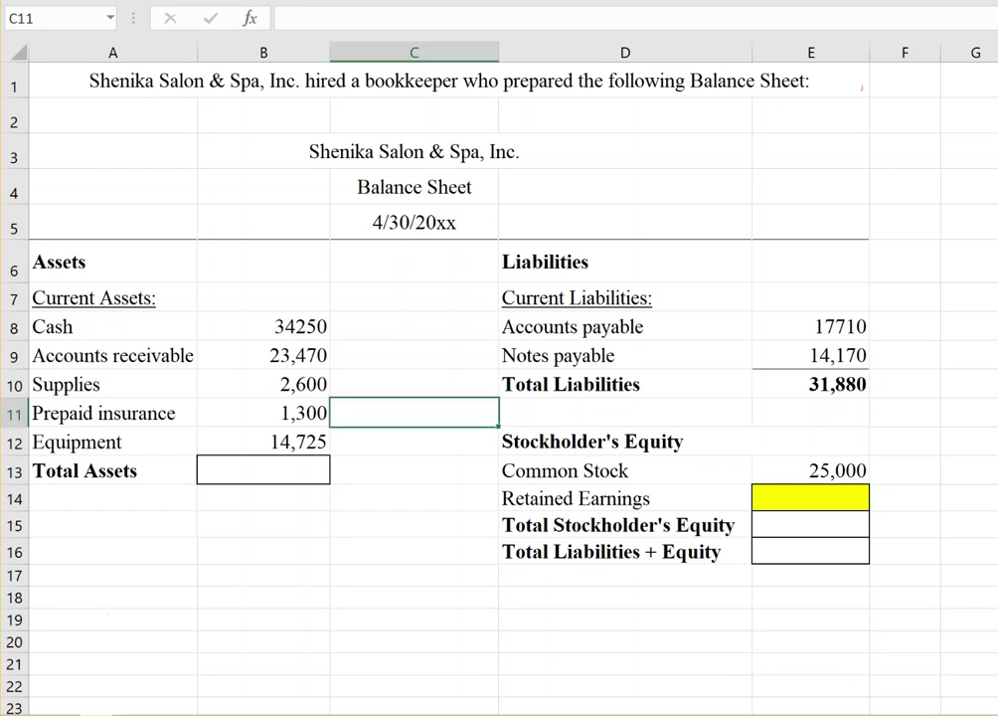
Step: Circle the title block, underline Assets, Liabilities and Stockholder's Equity, and write '= OWN' beside Assets
mouse_move(397, 129)
left_mouse_down()
mouse_move(370, 230)
mouse_move(559, 155)
mouse_move(384, 149)
left_mouse_up()
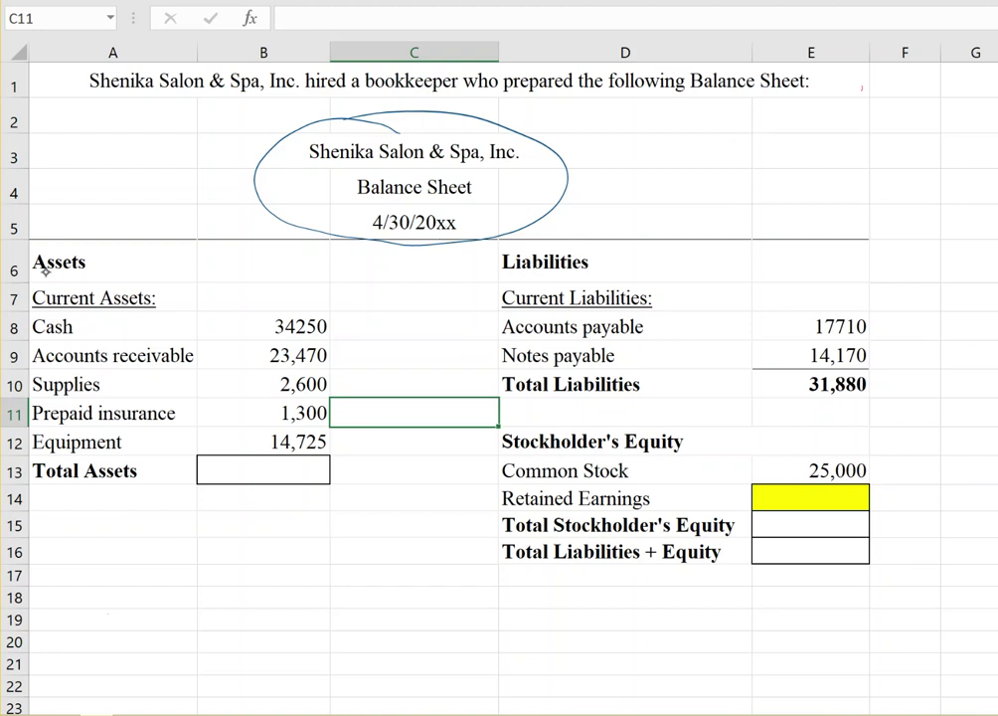
left_click_drag(37, 275, 86, 273)
left_click_drag(504, 269, 582, 269)
left_click_drag(506, 452, 649, 453)
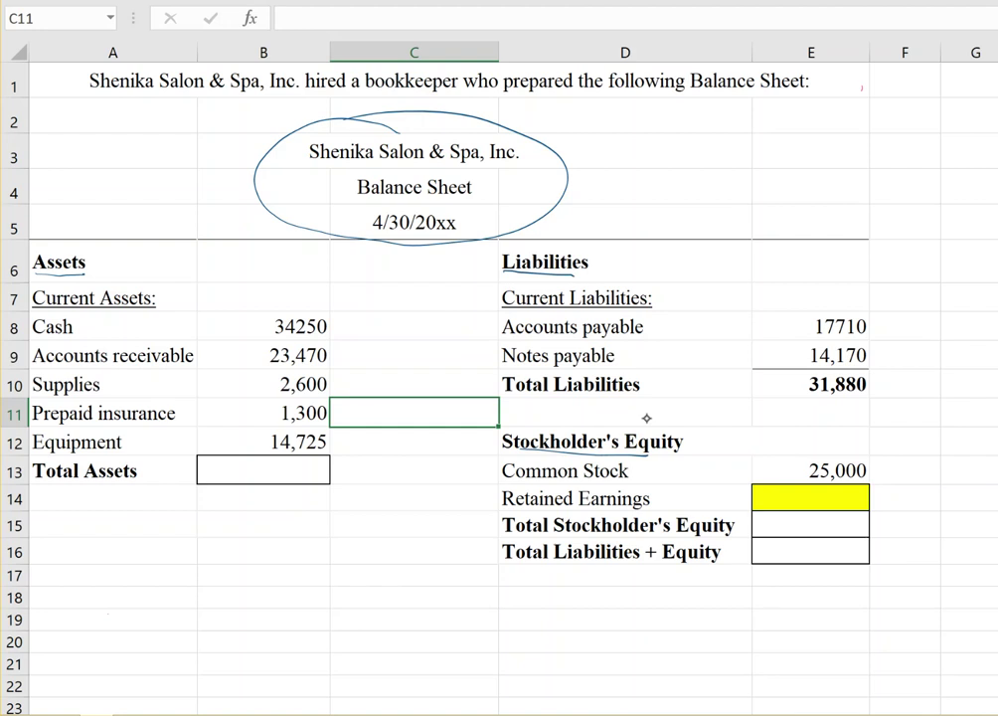
mouse_move(93, 257)
left_mouse_down()
mouse_move(115, 256)
mouse_move(115, 265)
mouse_move(133, 256)
mouse_move(151, 269)
mouse_move(180, 253)
left_mouse_up()
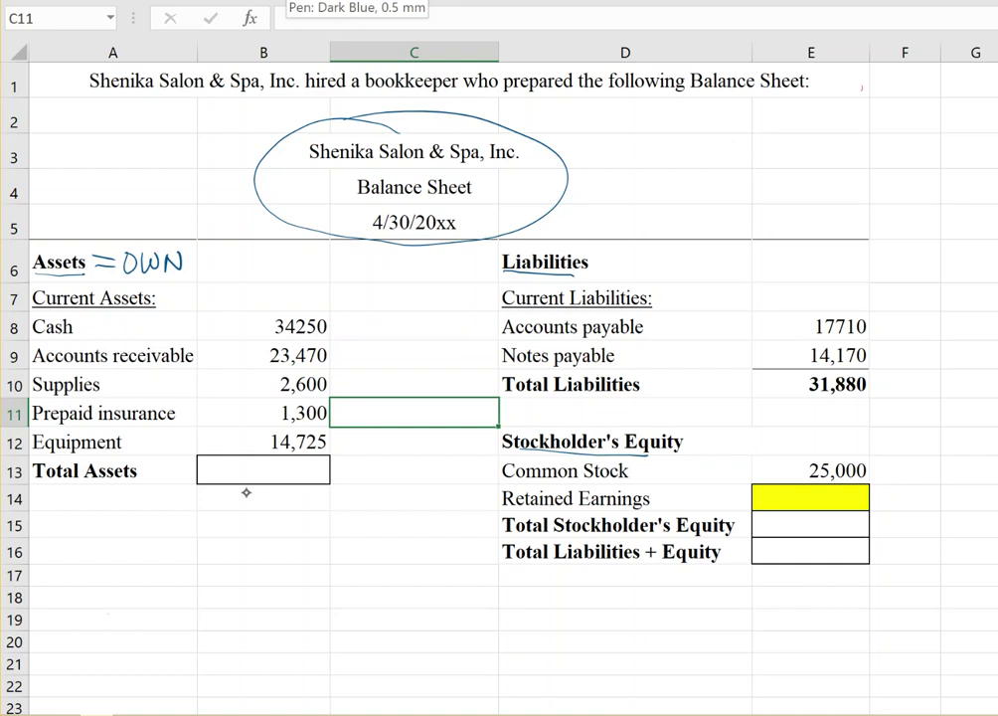
Step: Write '= OWE' beside Liabilities, finish the equity underline, and write '= OWN − OWE' beside Stockholder's Equity
mouse_move(602, 261)
left_mouse_down()
mouse_move(661, 271)
mouse_move(686, 256)
mouse_move(713, 275)
left_mouse_up()
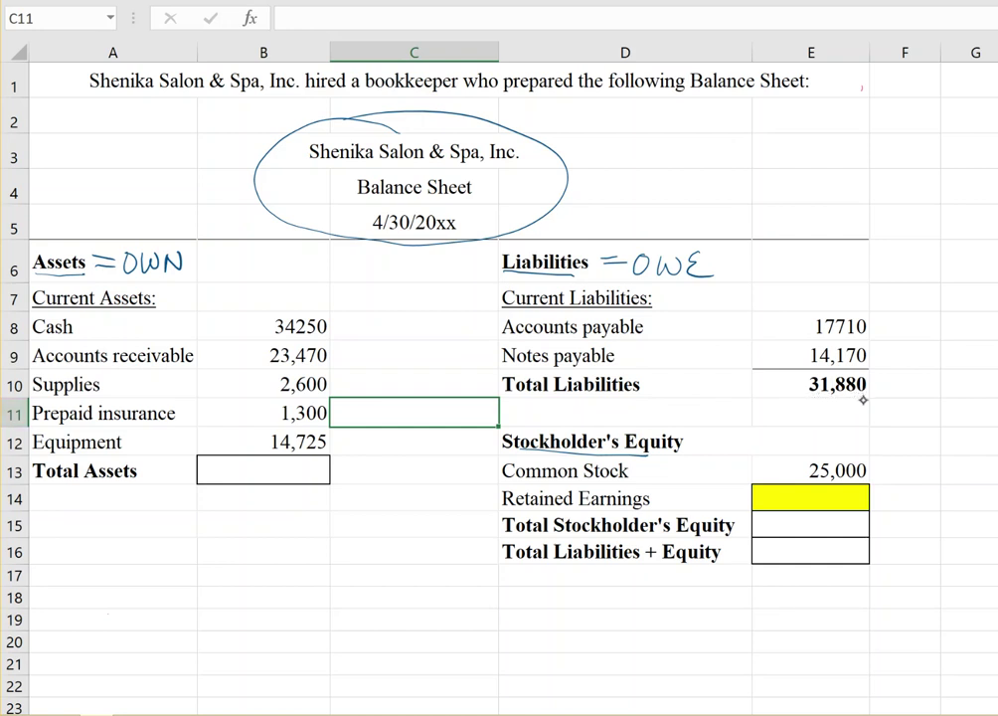
left_click_drag(590, 455, 506, 456)
left_click_drag(686, 439, 700, 439)
mouse_move(687, 448)
left_mouse_down()
mouse_move(776, 434)
mouse_move(806, 448)
mouse_move(879, 431)
left_mouse_up()
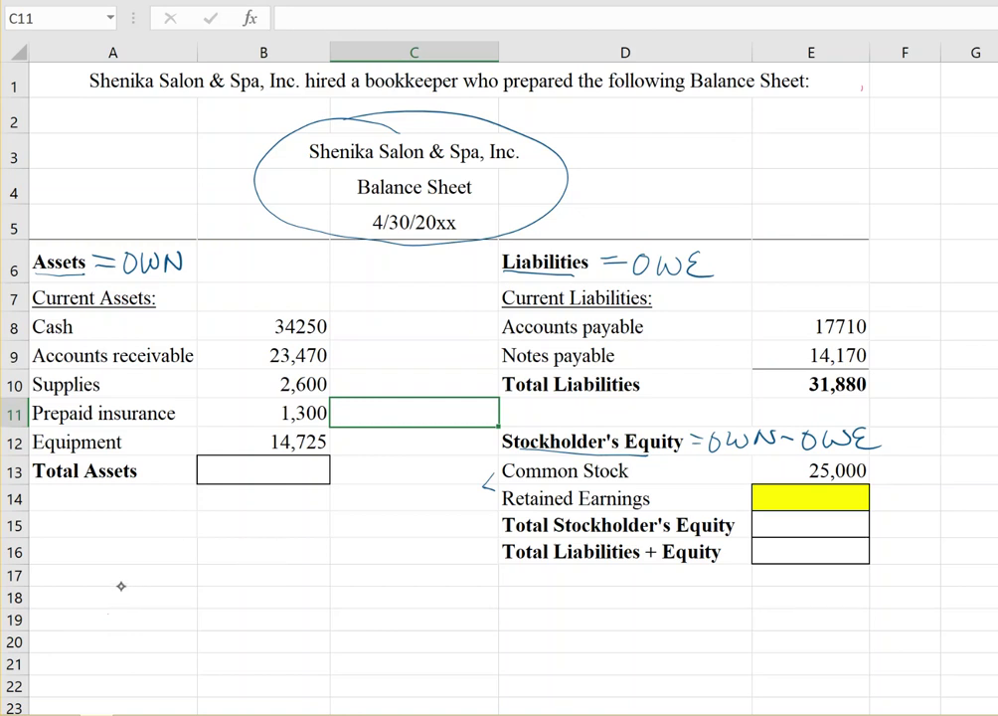
Step: Handwrite 'Assets = Liabilities + Equity' below the table and underline the initials A and L
mouse_move(117, 633)
left_mouse_down()
mouse_move(130, 582)
mouse_move(151, 635)
mouse_move(145, 614)
mouse_move(211, 619)
mouse_move(257, 596)
mouse_move(271, 624)
mouse_move(320, 606)
left_mouse_up()
left_click_drag(287, 626, 493, 629)
mouse_move(502, 592)
left_mouse_down()
mouse_move(505, 630)
mouse_move(519, 607)
left_mouse_up()
left_click_drag(523, 603, 525, 629)
left_click_drag(533, 616, 563, 627)
left_click_drag(598, 585, 599, 604)
mouse_move(590, 593)
left_mouse_down()
mouse_move(606, 593)
mouse_move(657, 635)
left_mouse_up()
mouse_move(686, 614)
left_mouse_down()
mouse_move(739, 625)
mouse_move(767, 656)
left_mouse_up()
mouse_move(730, 609)
left_mouse_down()
mouse_move(746, 623)
mouse_move(786, 605)
left_mouse_up()
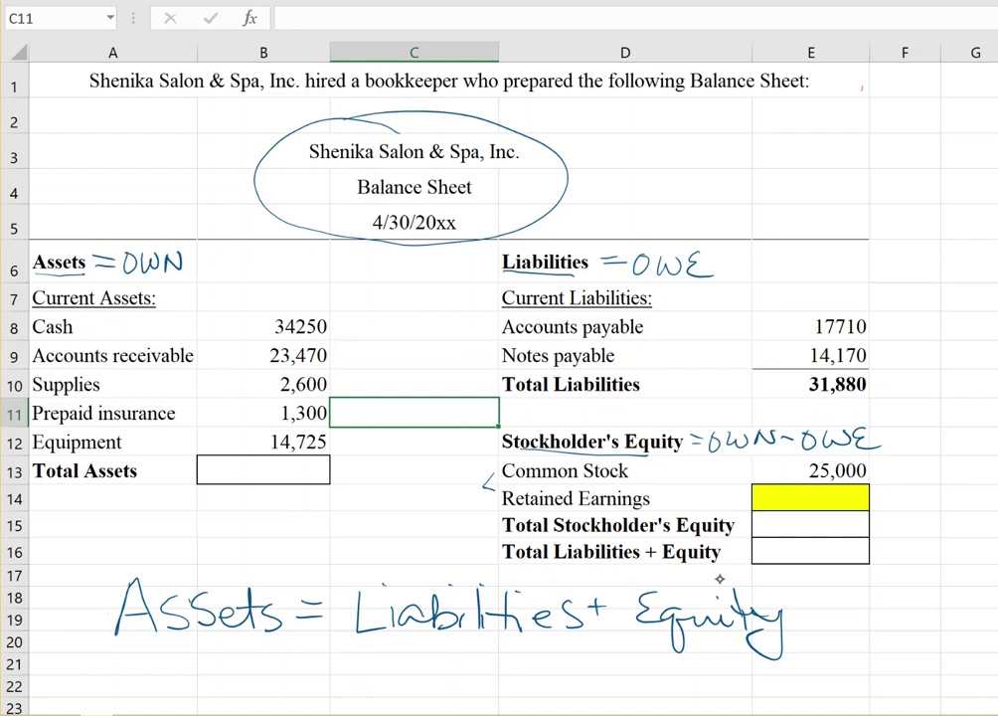
left_click_drag(151, 640, 127, 638)
left_click_drag(360, 638, 385, 641)
Step: Handwrite the abbreviated equation 'A=L+E' beneath it
mouse_move(270, 697)
left_mouse_down()
mouse_move(307, 701)
mouse_move(300, 679)
left_mouse_up()
mouse_move(298, 658)
left_mouse_down()
mouse_move(298, 691)
mouse_move(328, 694)
left_mouse_up()
mouse_move(343, 659)
left_mouse_down()
mouse_move(370, 656)
mouse_move(353, 683)
left_mouse_up()
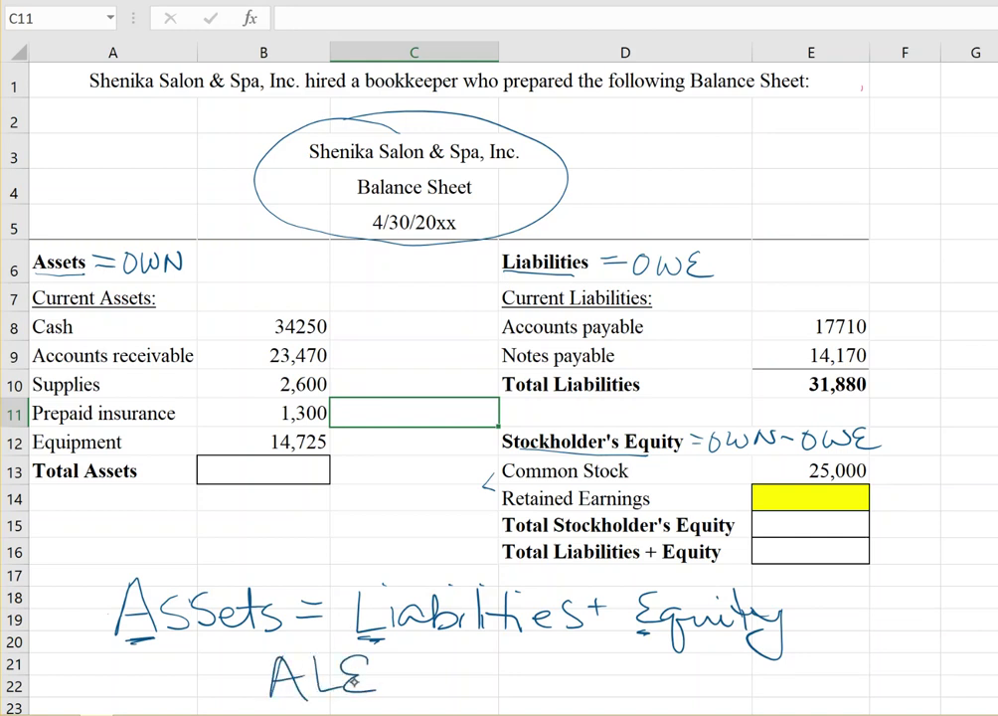
left_click_drag(285, 664, 324, 677)
Step: Highlight 'Balance Sheet' in the row 1 title and the handwritten 'A=L+E' in yellow
left_click_drag(693, 82, 805, 82)
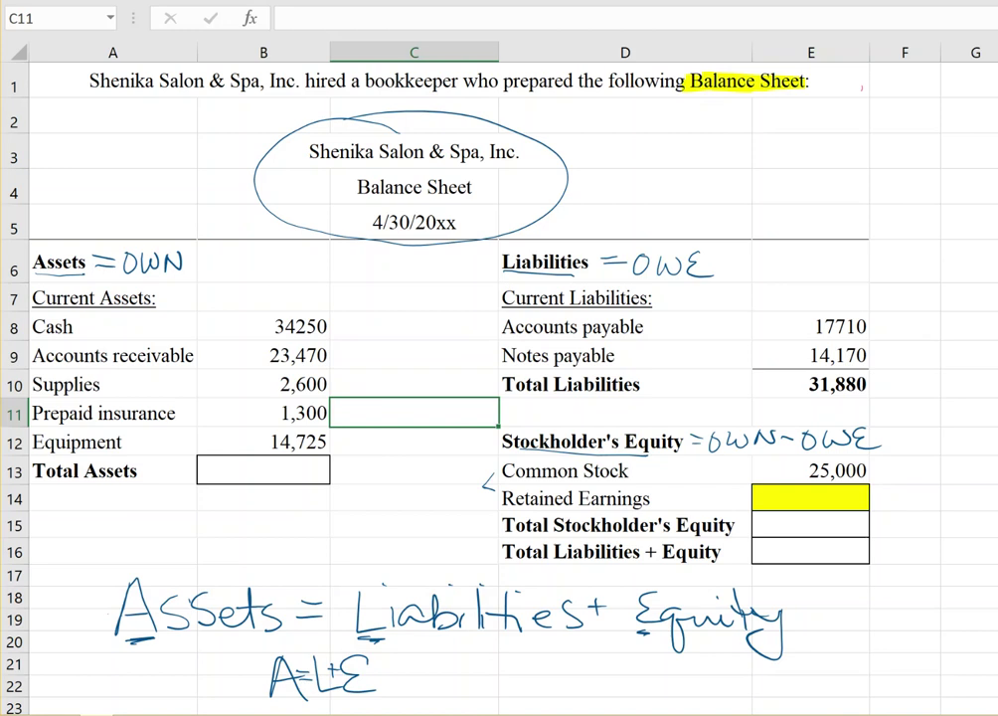
mouse_move(278, 658)
left_mouse_down()
mouse_move(373, 662)
mouse_move(374, 680)
mouse_move(375, 668)
left_mouse_up()
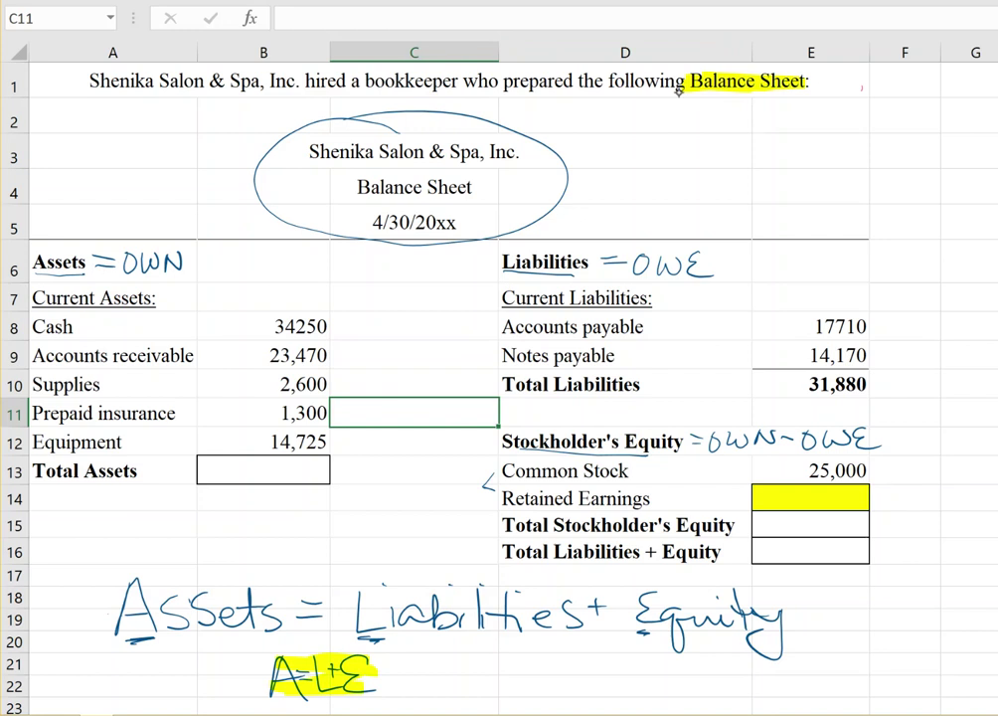
left_click_drag(704, 98, 752, 97)
Step: AutoSum the asset amounts in B13 for a Total Assets of 76345
left_click(274, 479)
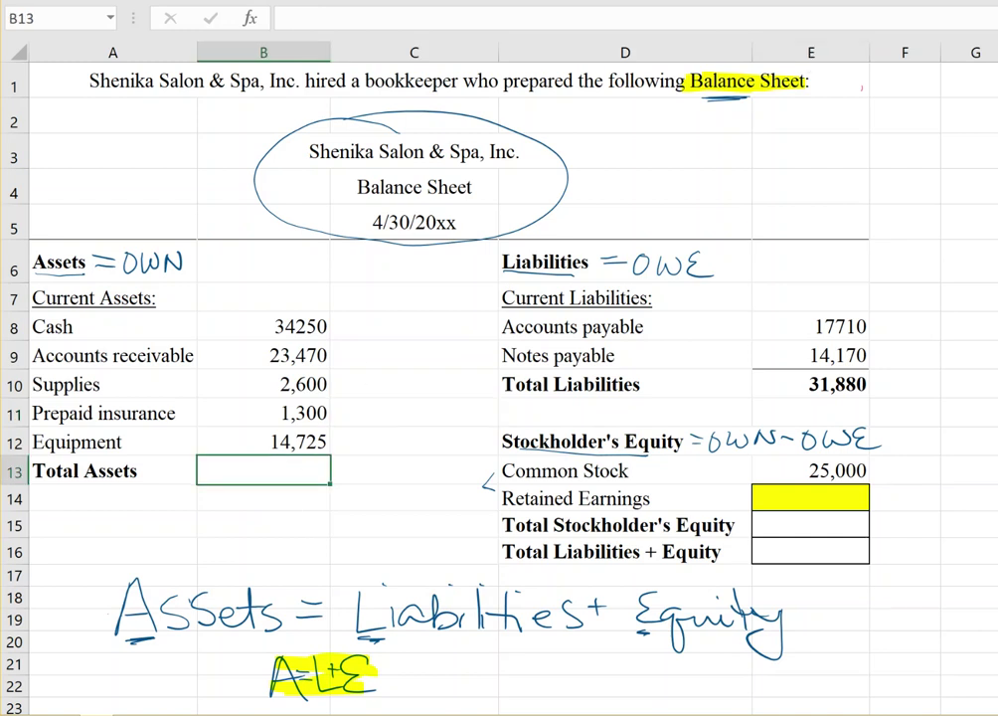
key("alt+equal")
key("Return")
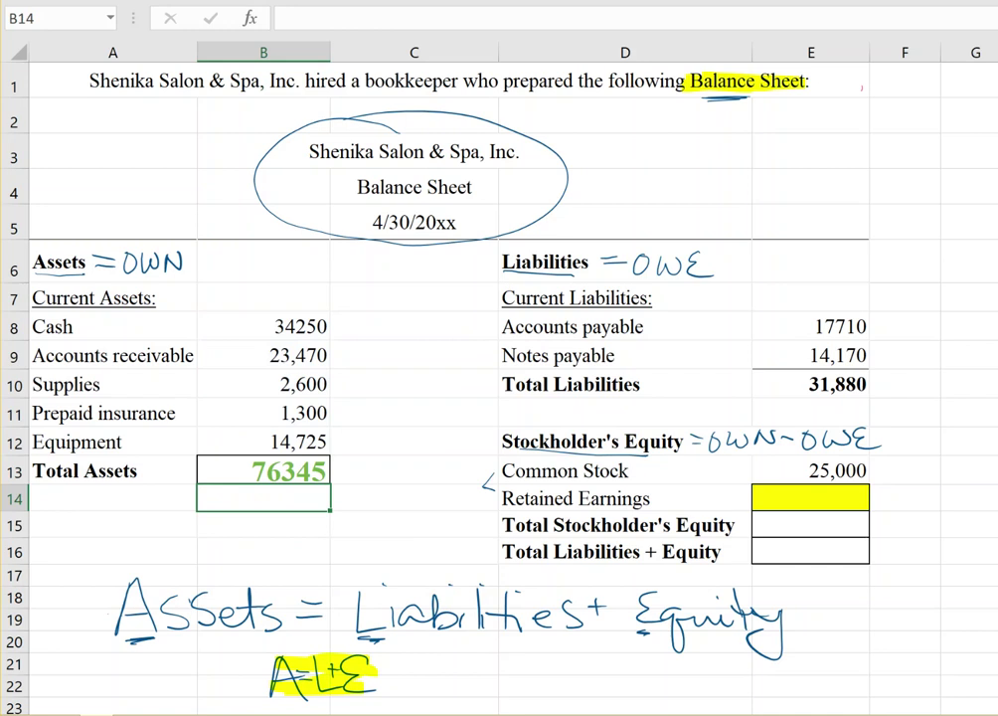
Step: Set Total Liabilities + Equity in E16 to =B13, showing 76345
left_click(828, 558)
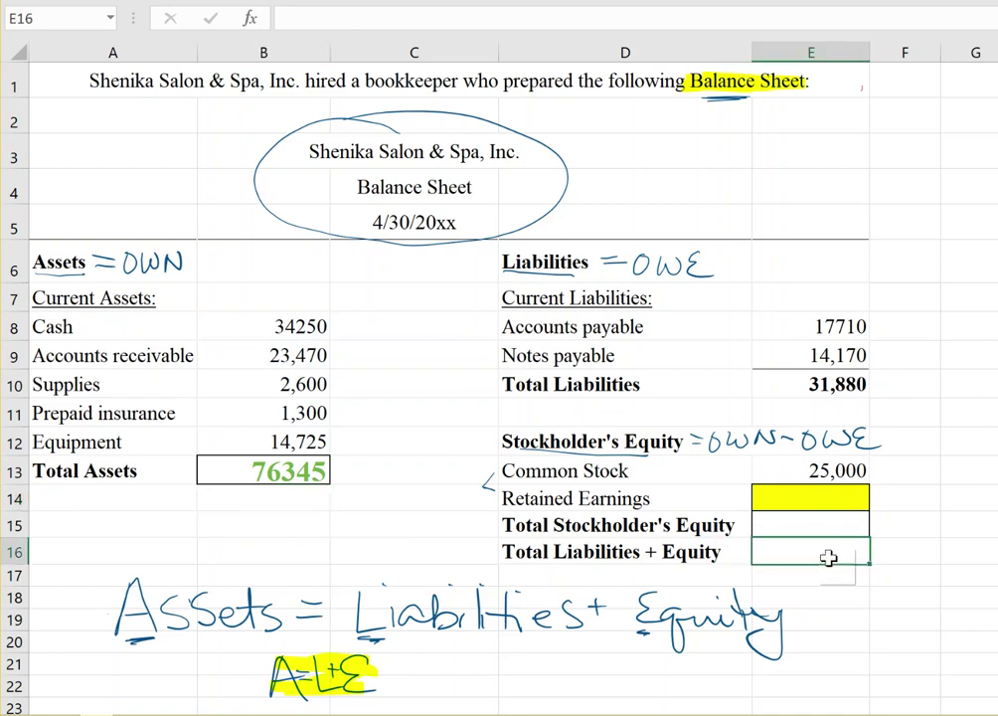
type("=")
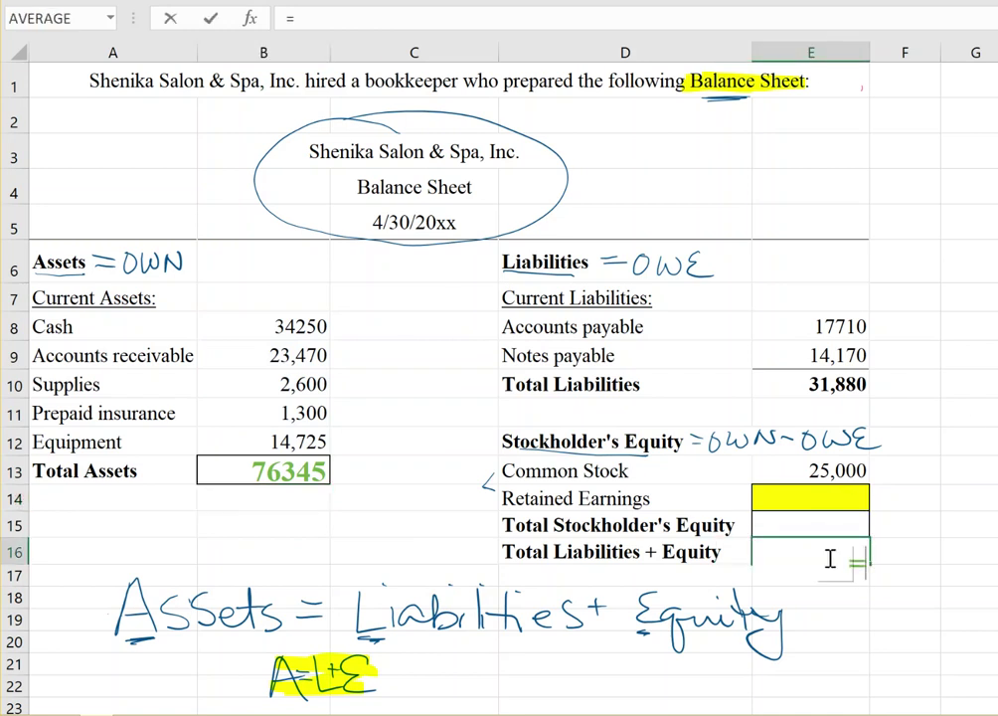
left_click(265, 472)
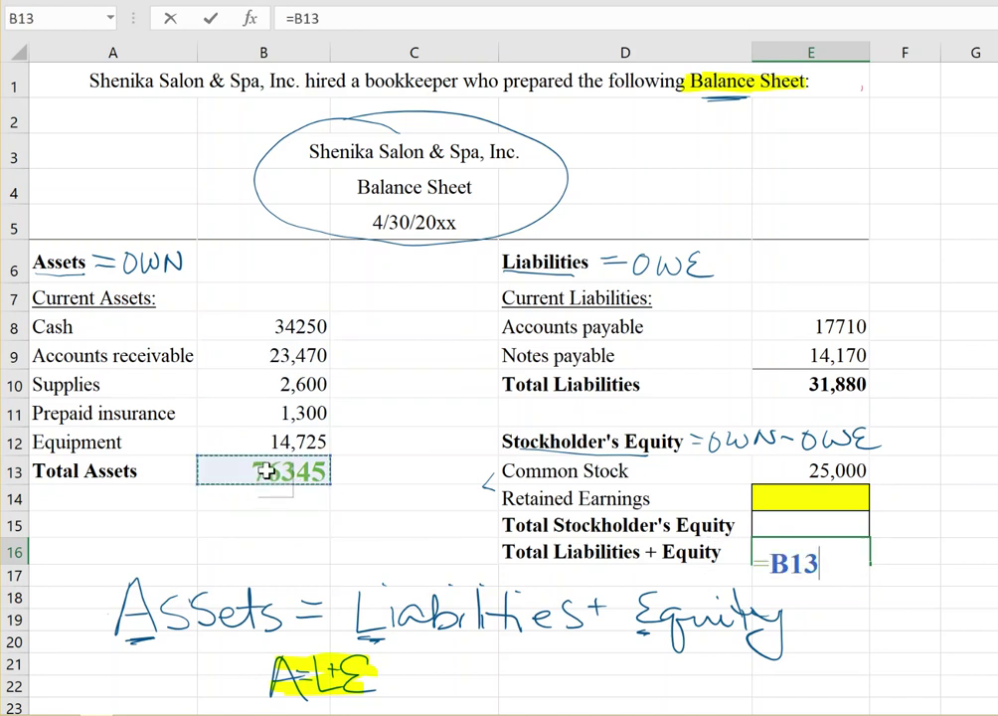
key("Return")
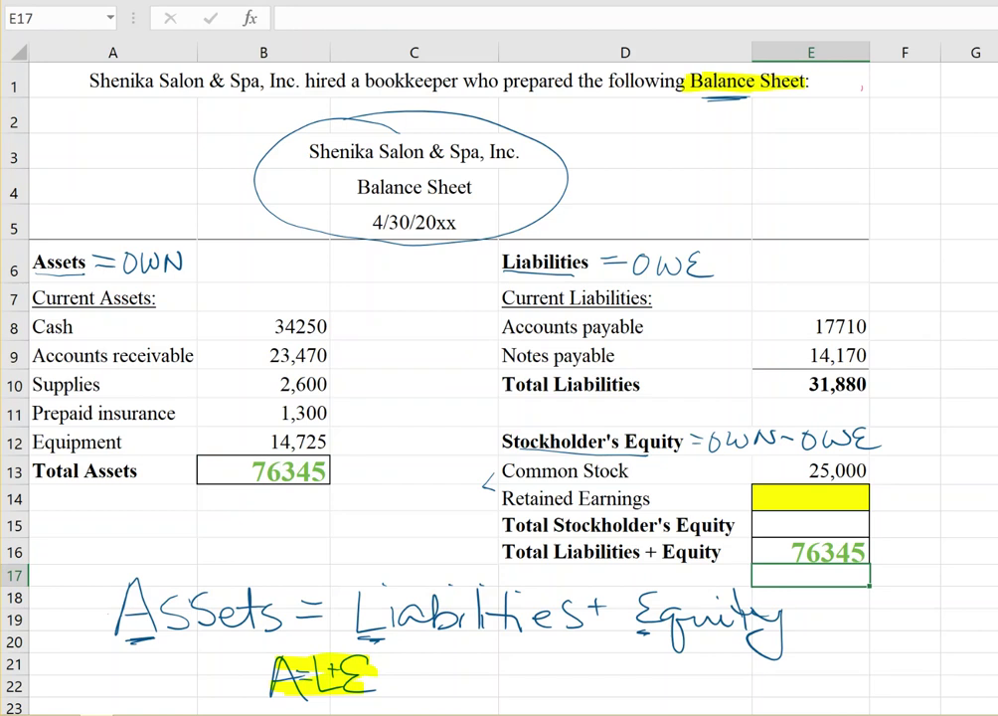
left_click(262, 2)
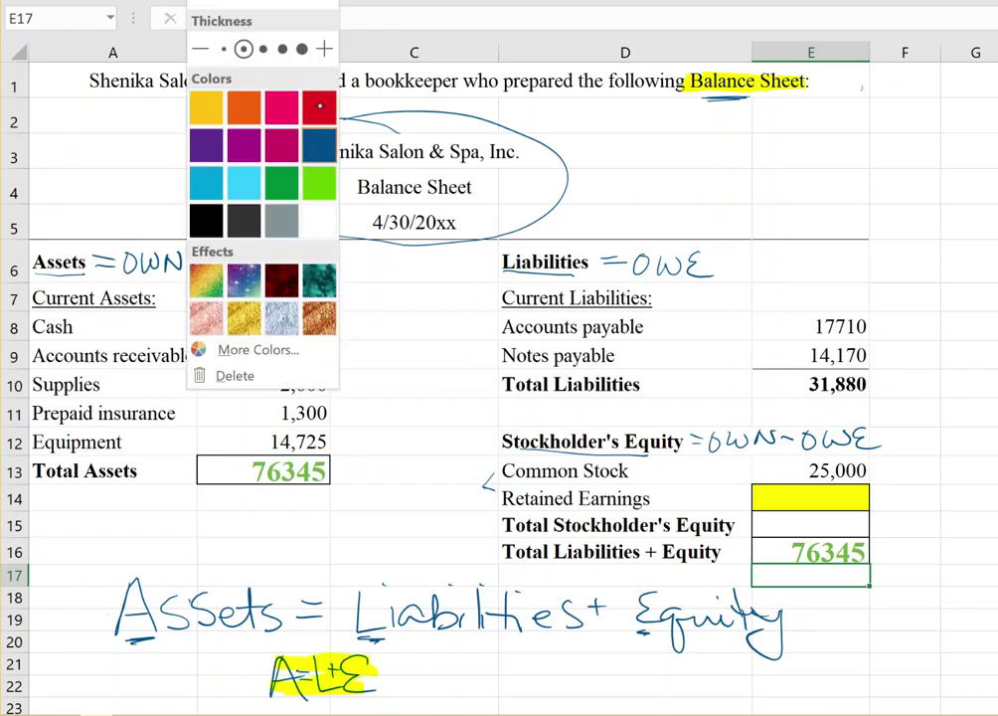
Step: Switch the pen to red and circle the 76345 totals in B13 and E16
left_click(363, 450)
mouse_move(354, 461)
left_mouse_down()
mouse_move(291, 453)
mouse_move(358, 478)
mouse_move(337, 454)
left_mouse_up()
mouse_move(850, 520)
left_mouse_down()
mouse_move(815, 524)
mouse_move(871, 584)
mouse_move(757, 558)
left_mouse_up()
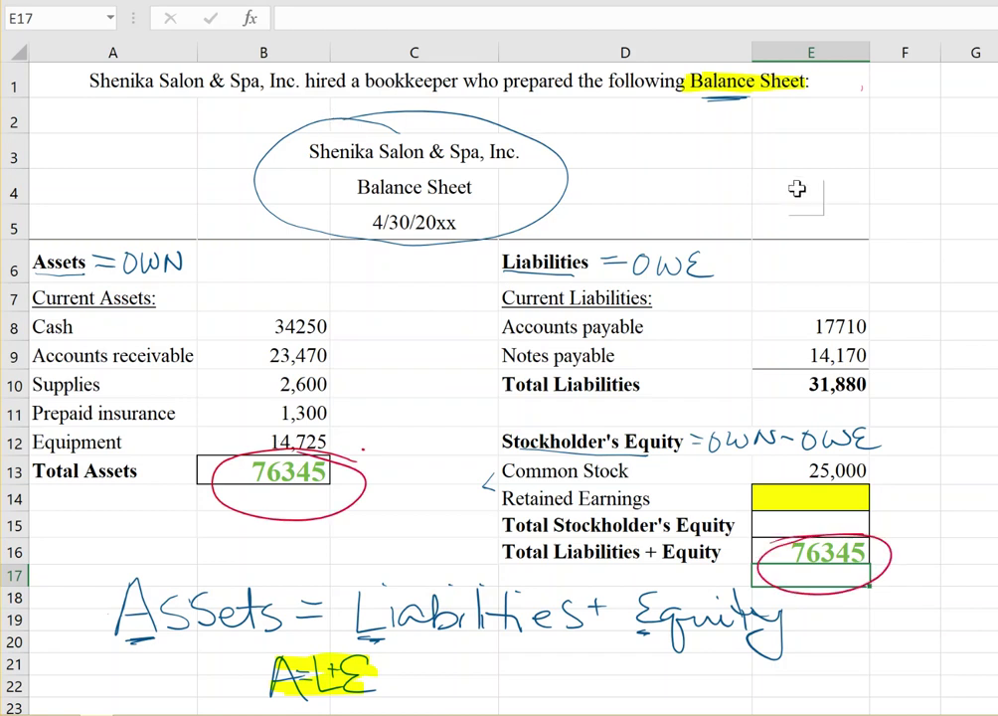
left_click(995, 264)
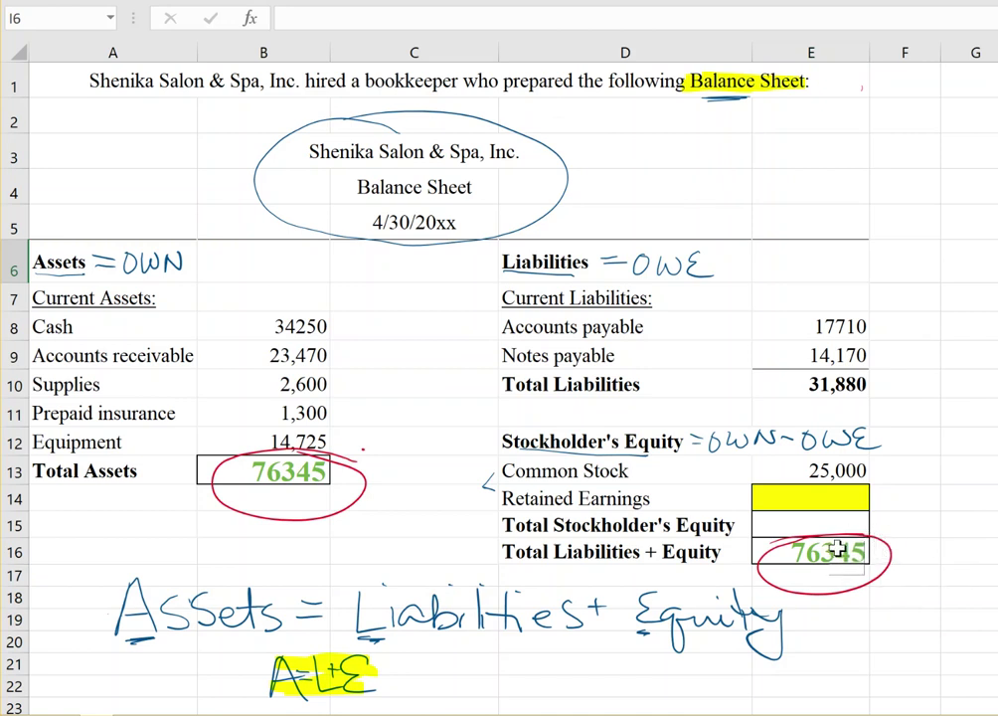
left_click(840, 385)
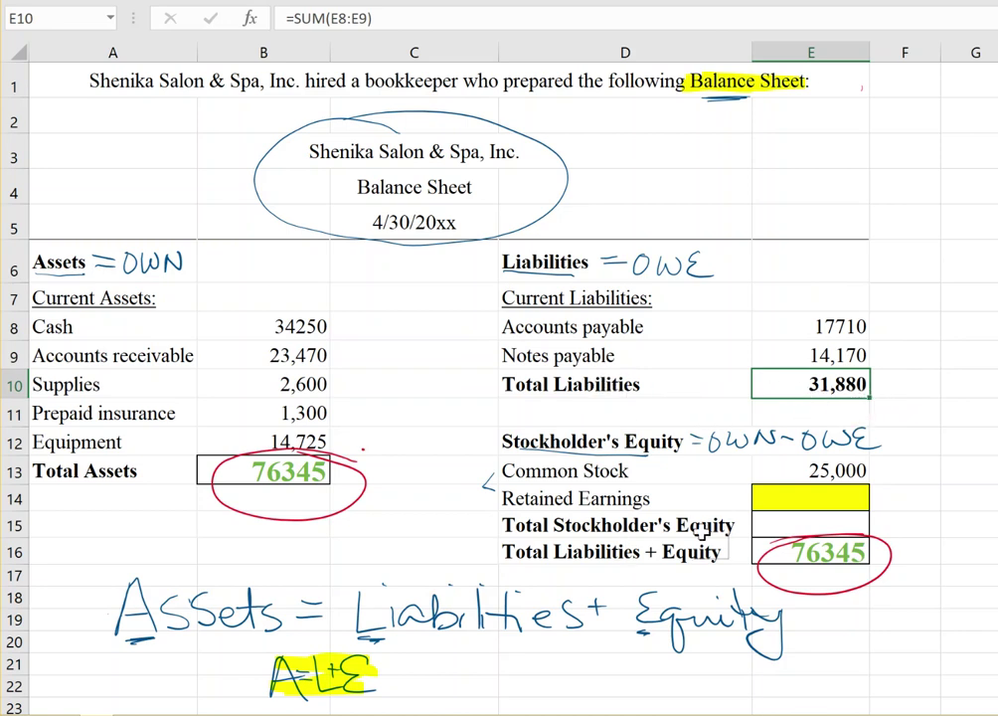
Step: Enter =B13-E10 in E15 for 44,465, then draw a red arrow from 31,880 to it
left_click(810, 527)
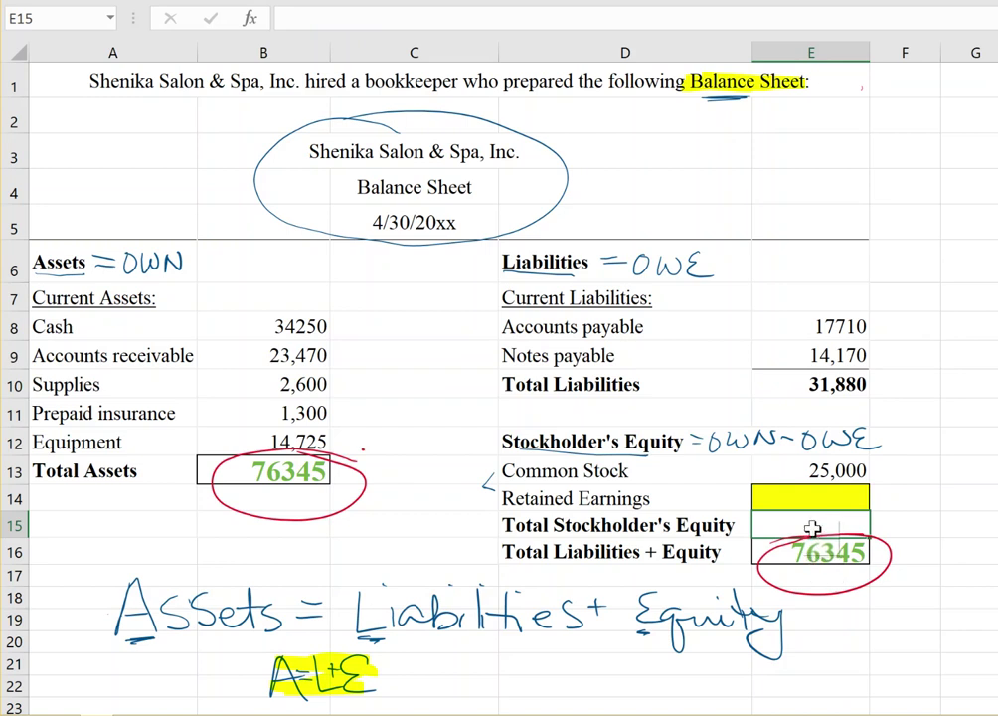
type("=")
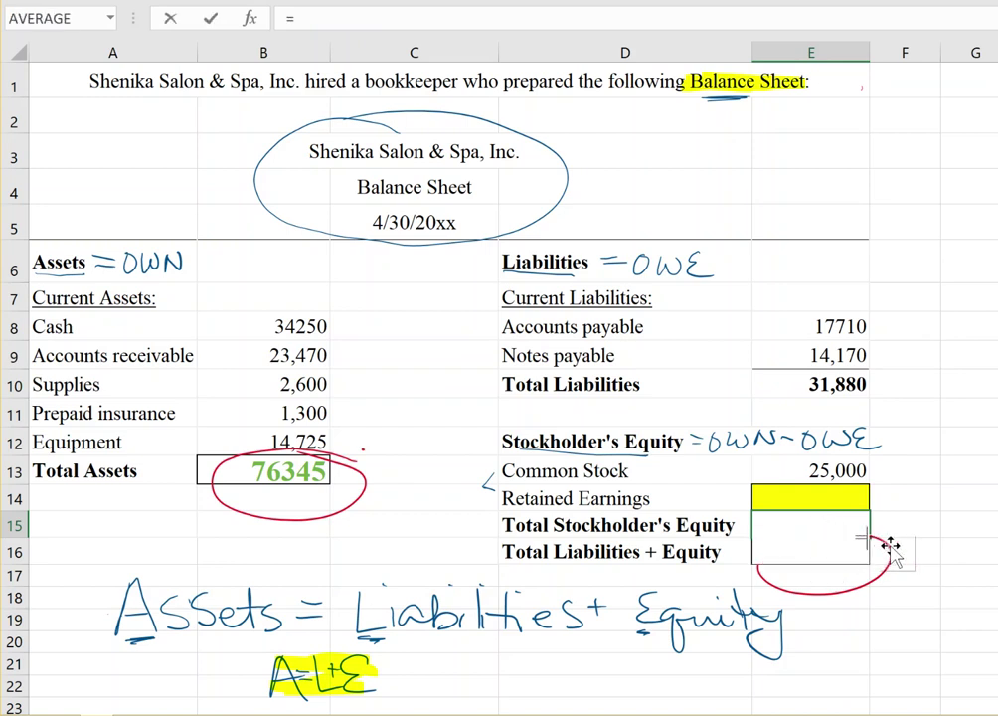
left_click(288, 471)
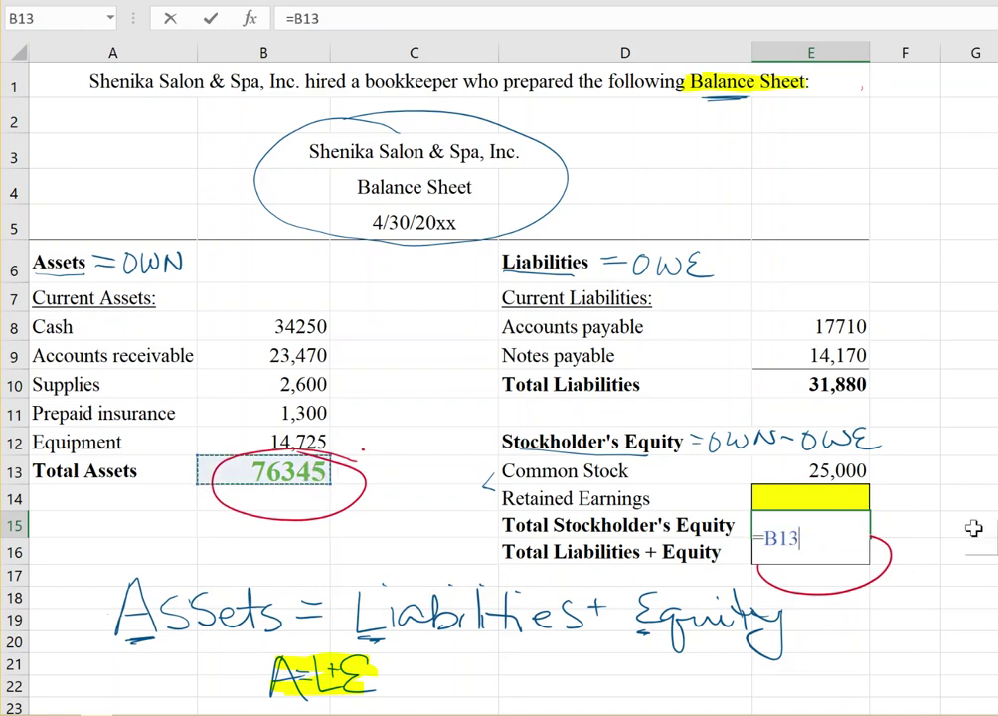
type("-")
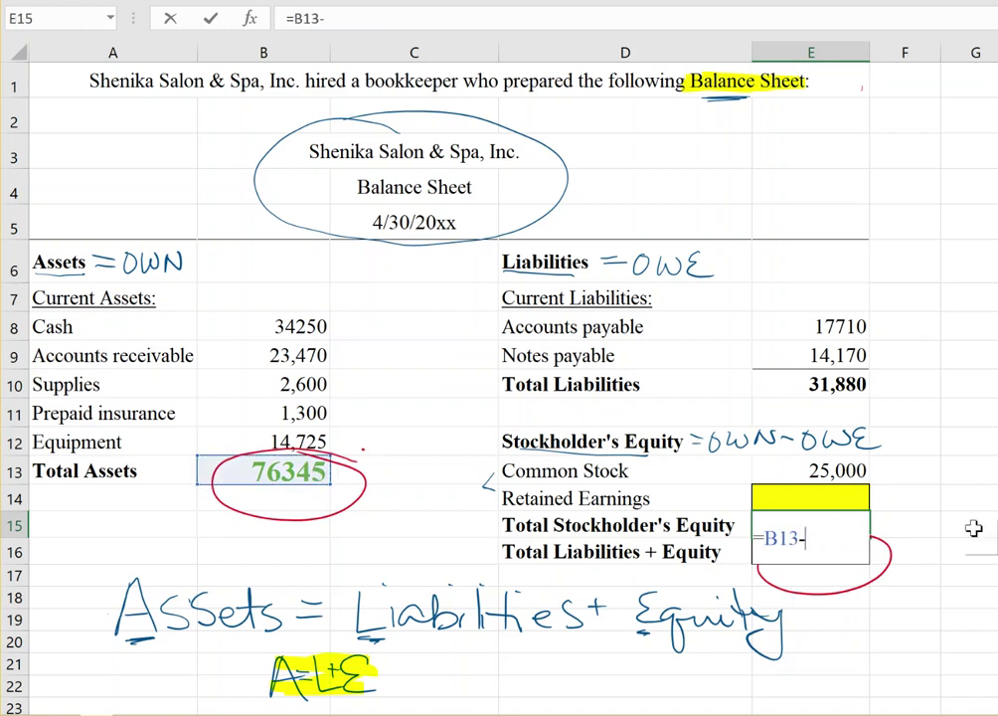
left_click(828, 385)
key("Return")
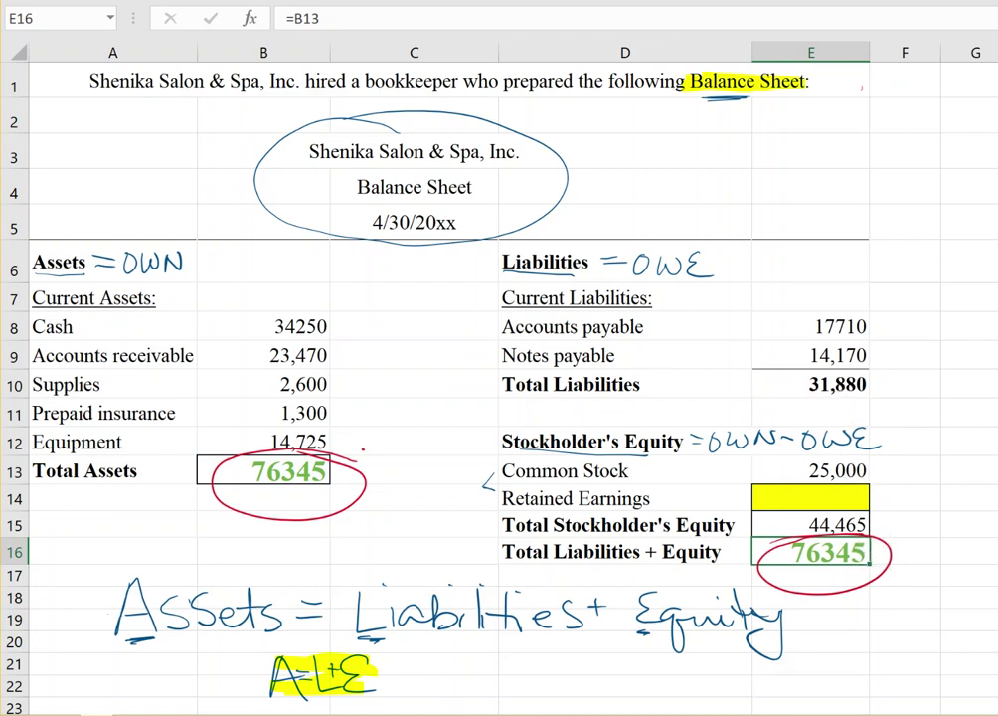
mouse_move(871, 379)
left_mouse_down()
mouse_move(932, 457)
mouse_move(879, 524)
left_mouse_up()
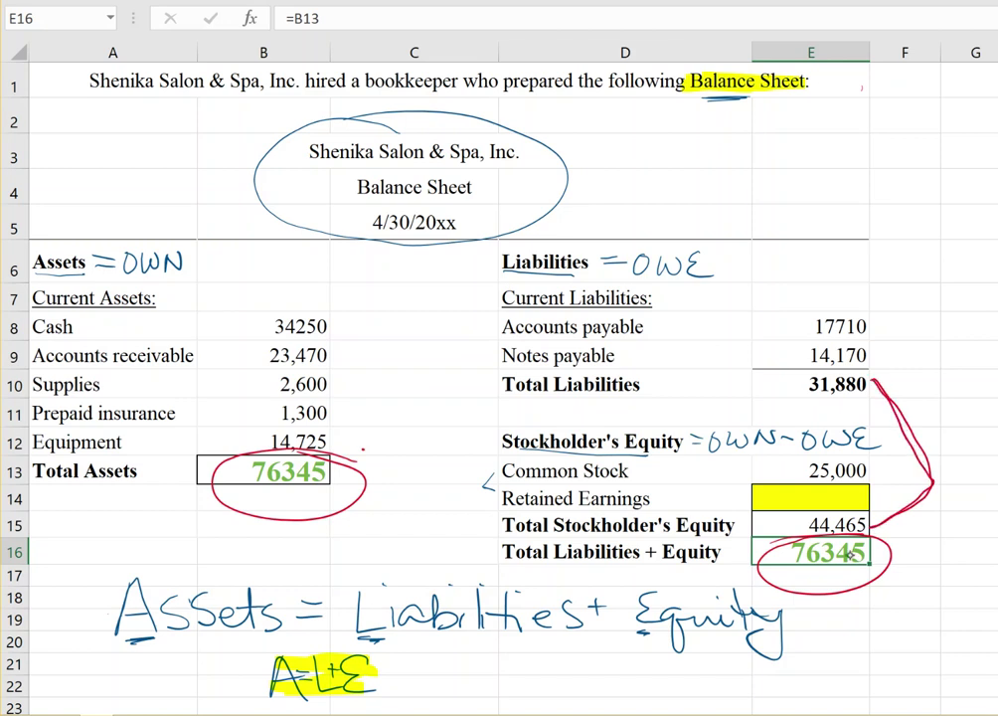
left_click_drag(799, 573, 849, 578)
Step: Enter =E15-E13 in Retained Earnings E14, giving 19,465
left_click(839, 498)
type("=")
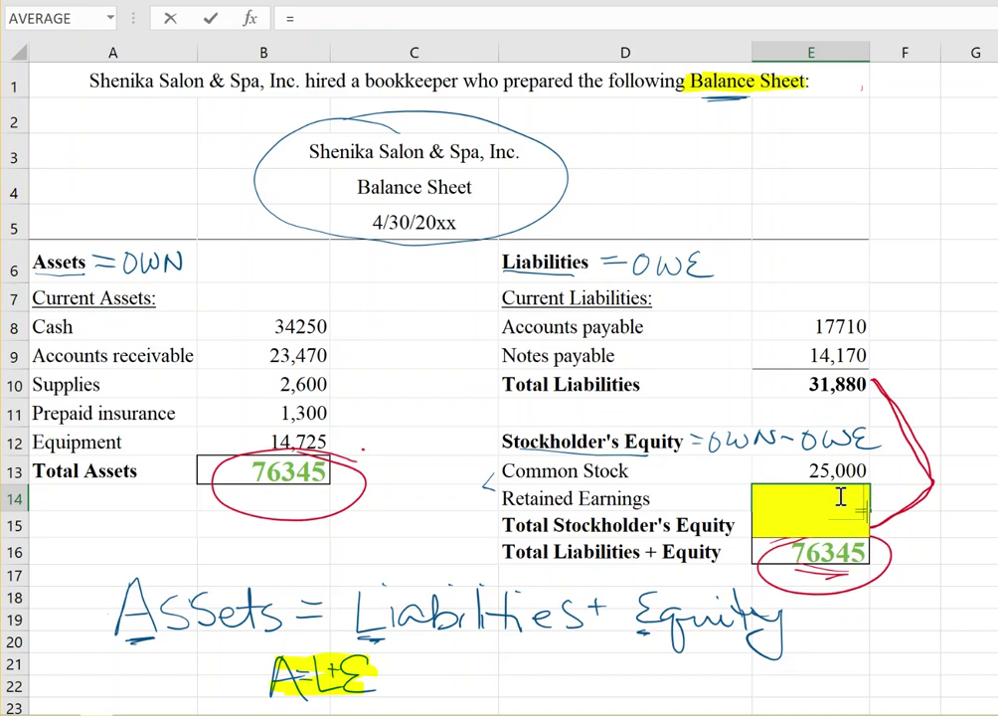
type("e15-")
left_click(839, 471)
key("Return")
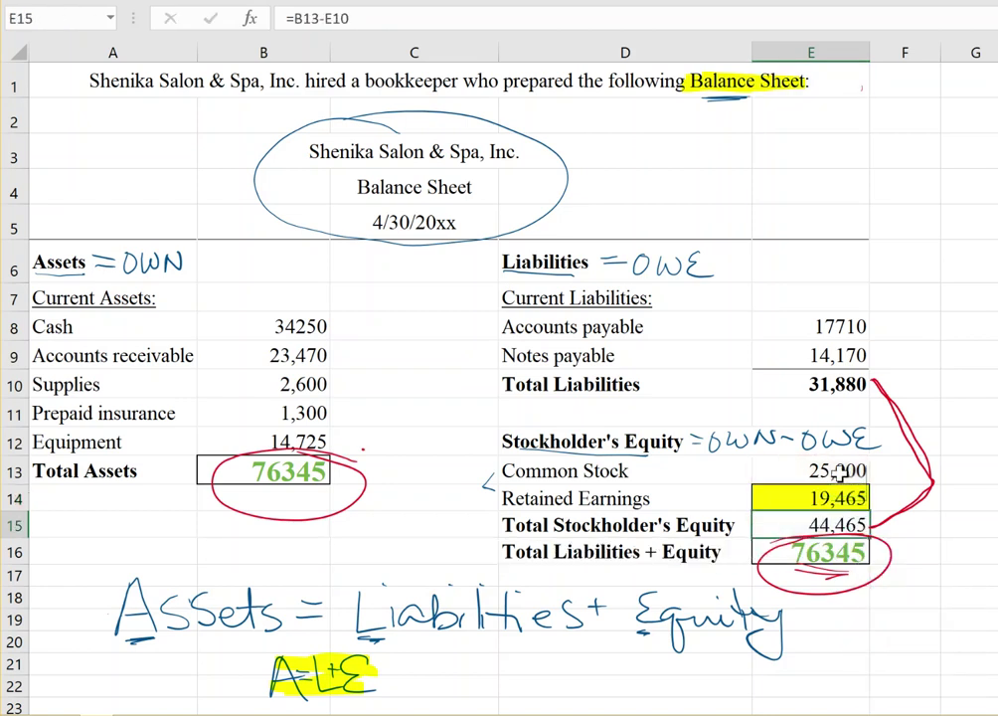